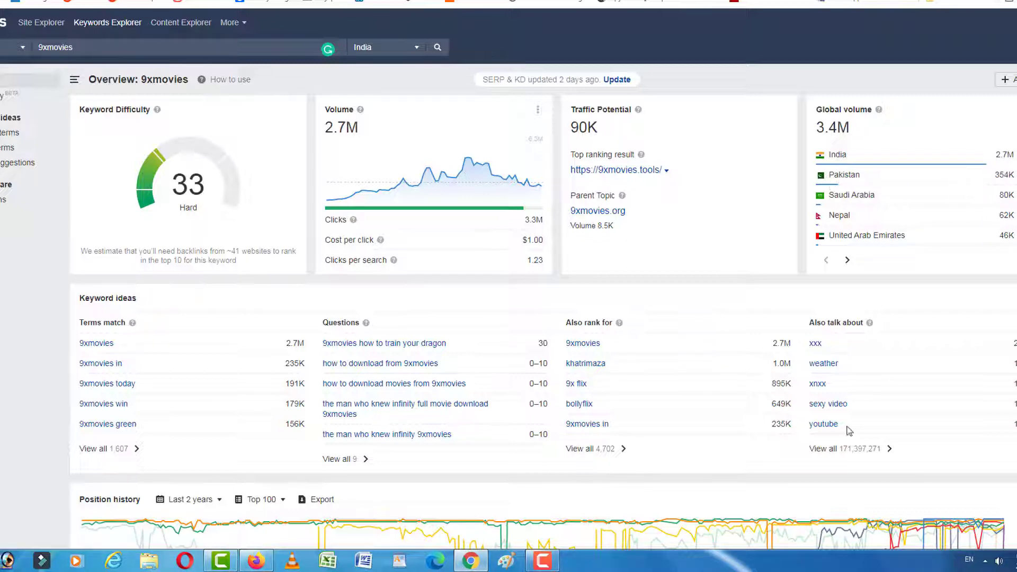
Open the full list of terms-match keyword ideas for 9xmovies.
left_click(545, 563)
left_click(549, 564)
left_click(103, 449)
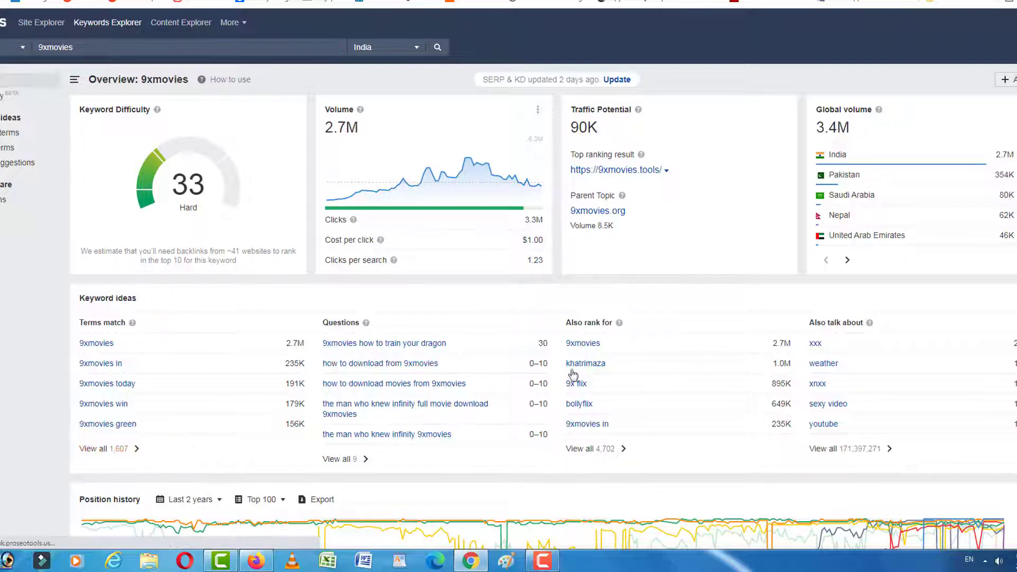
left_click(465, 384)
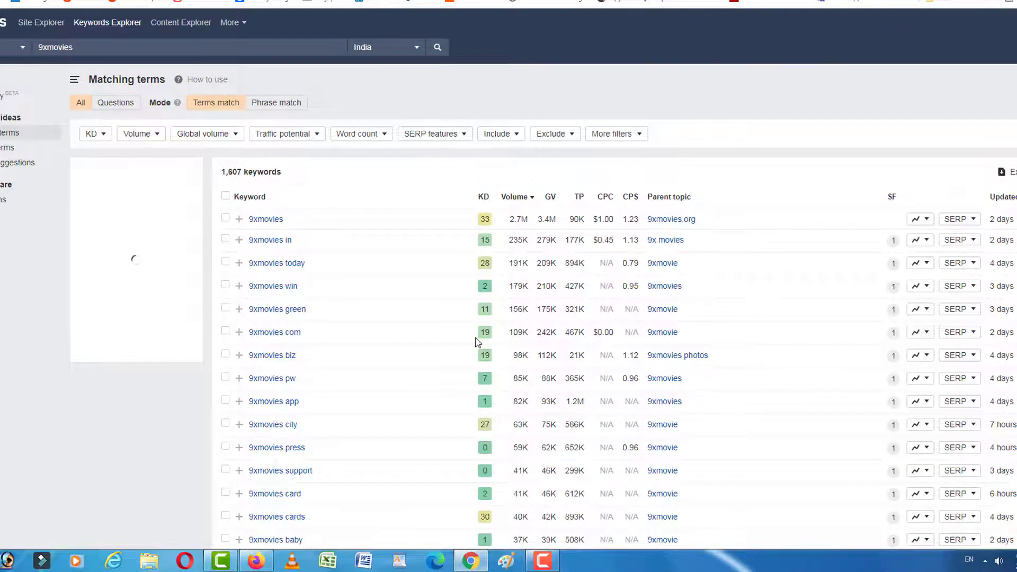
scroll(477, 339, "down", 5)
scroll(479, 352, "up", 5)
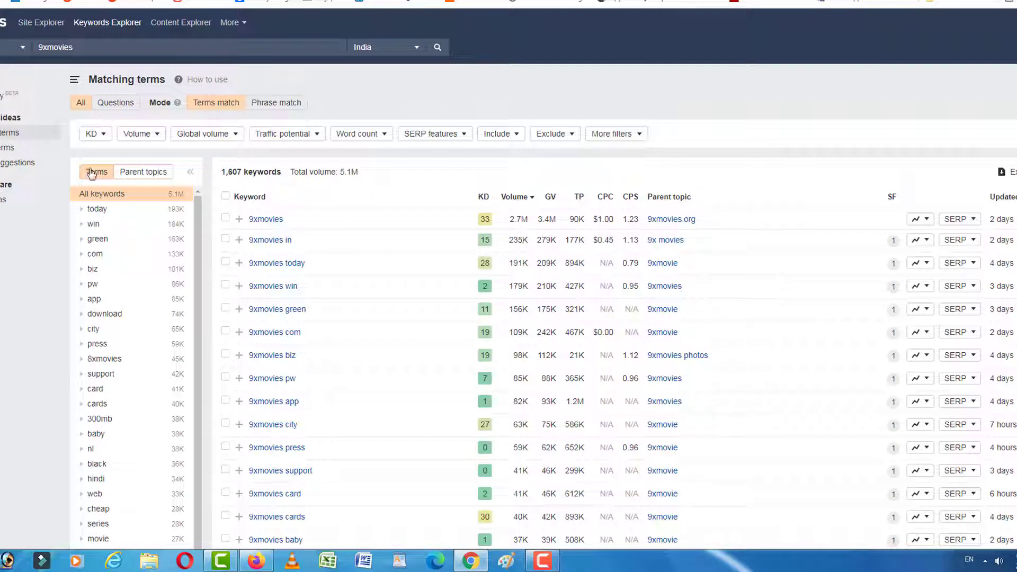
Filter the 9xmovies matching terms to a maximum keyword difficulty of 10.
left_click(96, 133)
left_click(167, 157)
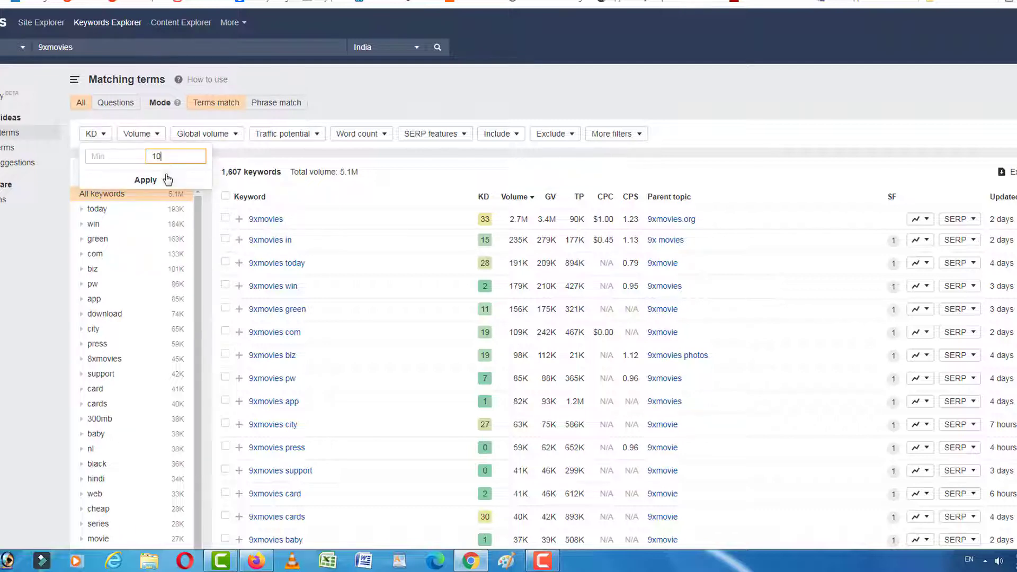
left_click(164, 179)
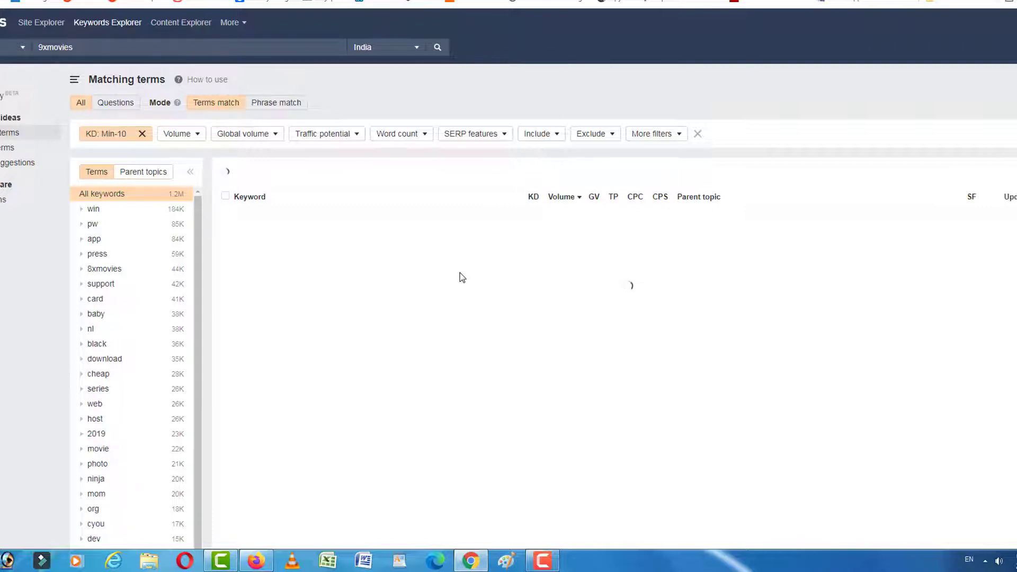
scroll(466, 297, "down", 4)
scroll(464, 301, "up", 4)
scroll(440, 291, "down", 4)
scroll(440, 297, "up", 4)
Remove the keyword difficulty filter and look over the unfiltered 9xmovies terms.
left_click(142, 134)
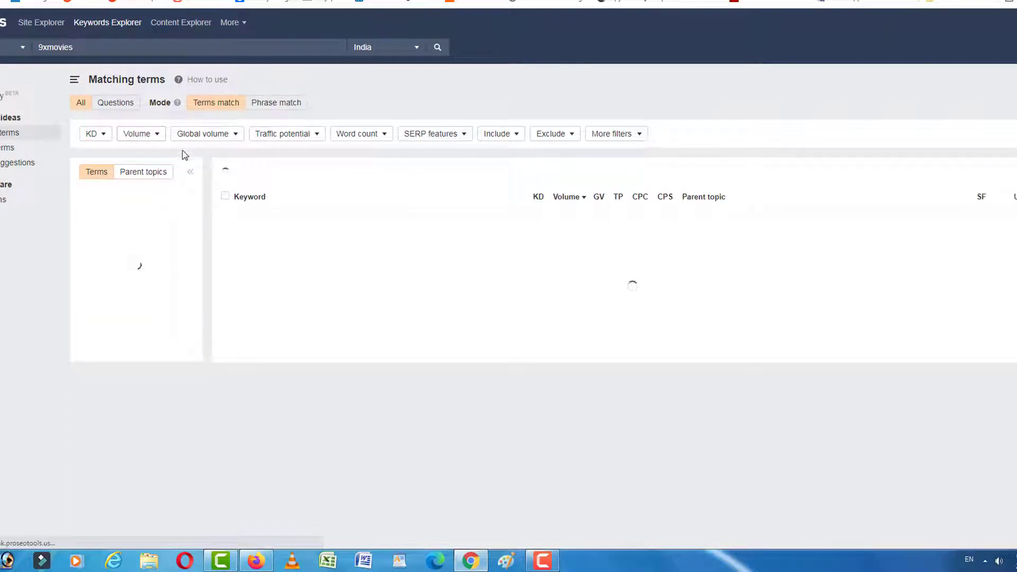
left_click(95, 134)
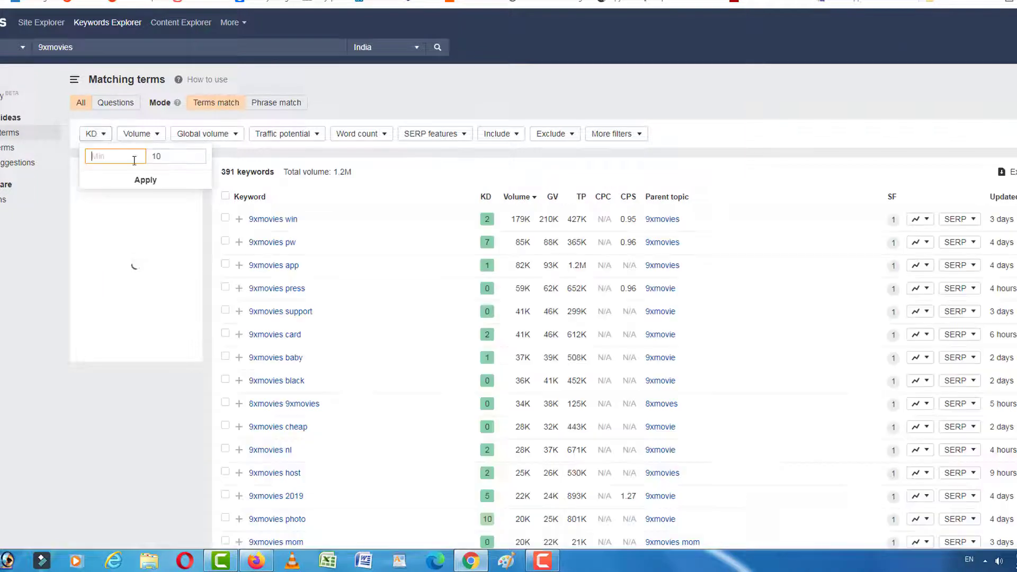
left_click(442, 168)
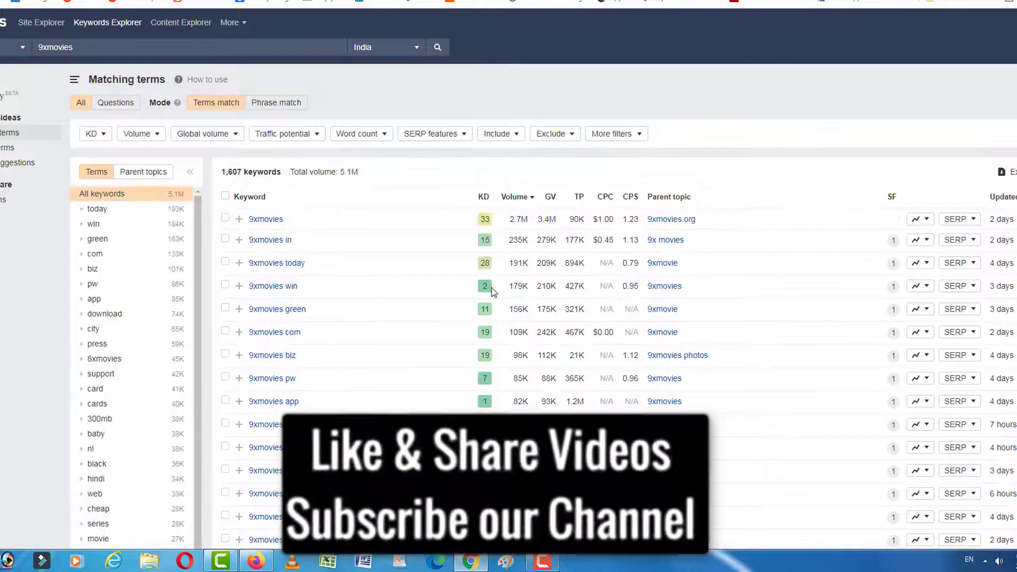
scroll(334, 278, "down", 3)
scroll(338, 281, "up", 3)
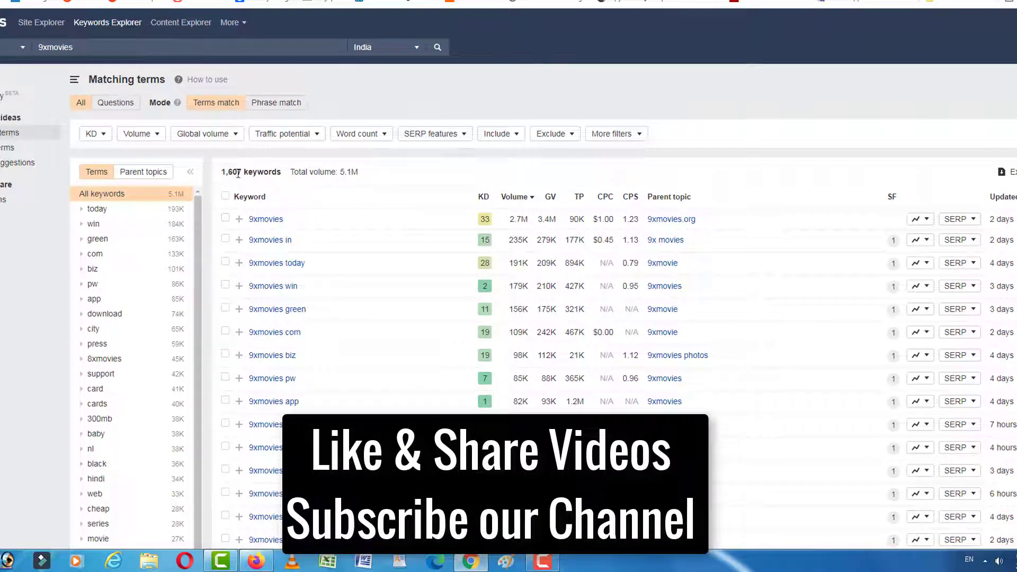
scroll(415, 276, "down", 8)
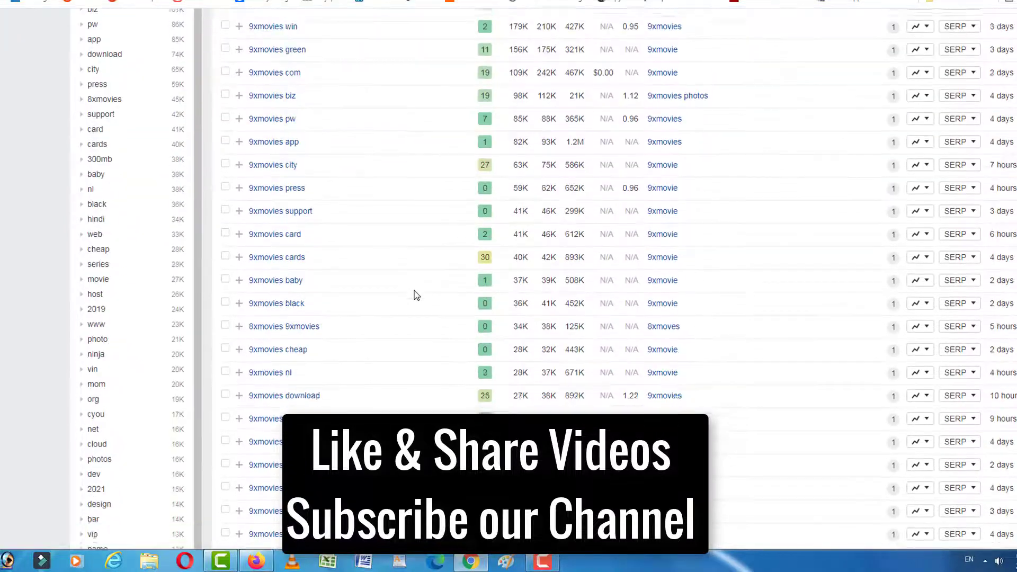
scroll(417, 295, "up", 10)
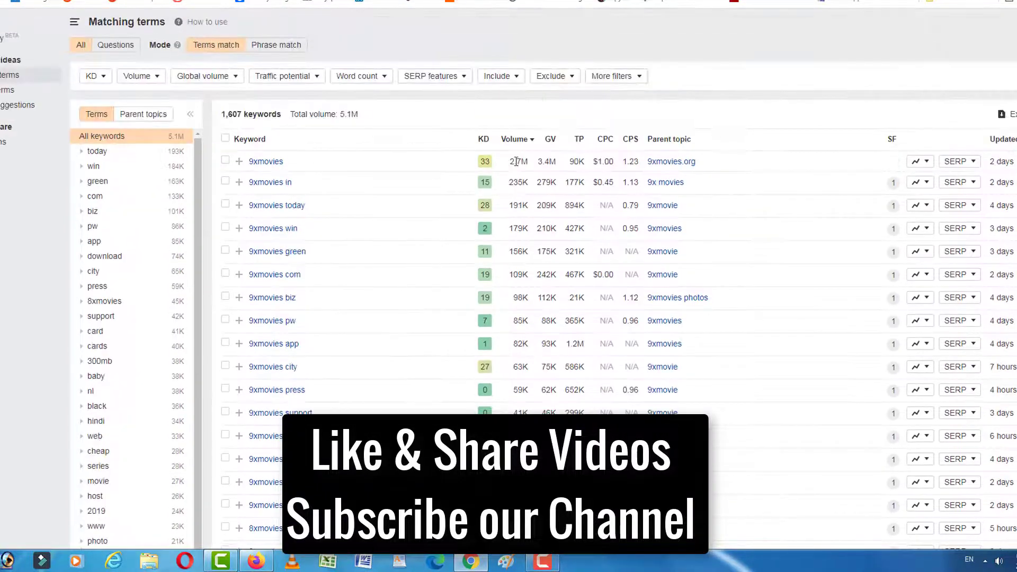
Limit the 9xmovies matching terms to keywords with a difficulty of at most 10.
left_click(92, 76)
left_click(158, 98)
type("10")
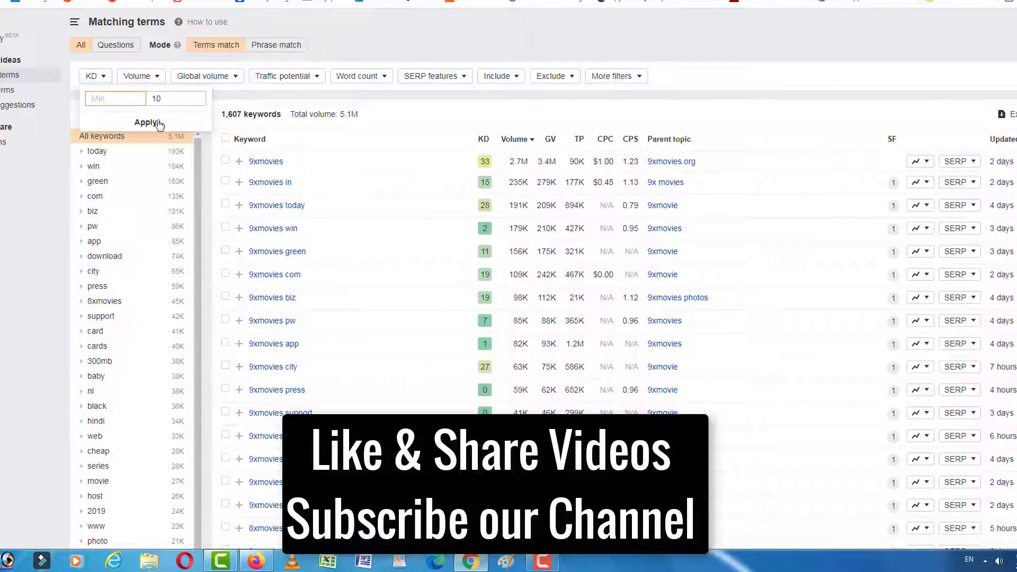
left_click(152, 122)
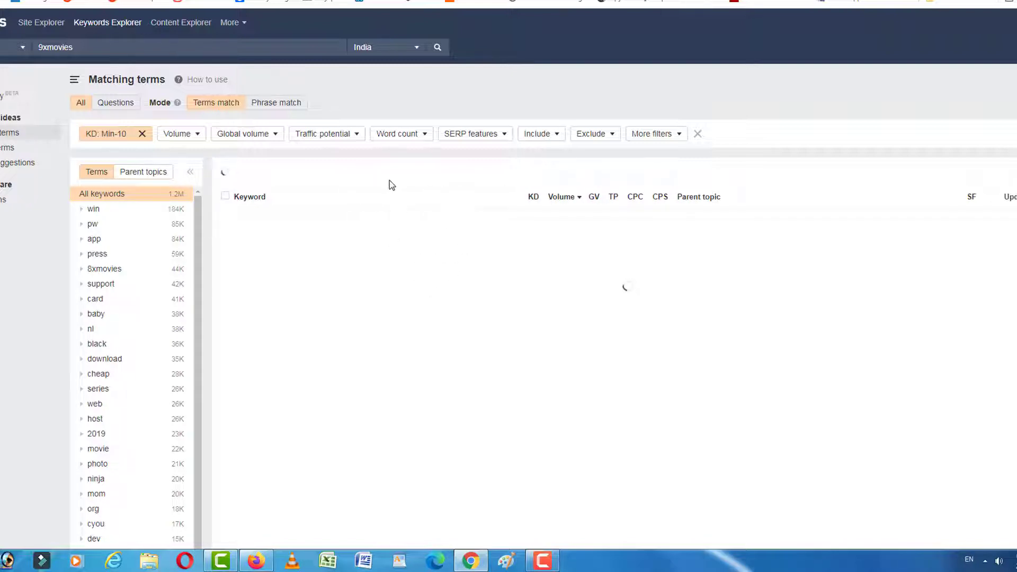
scroll(475, 256, "down", 2)
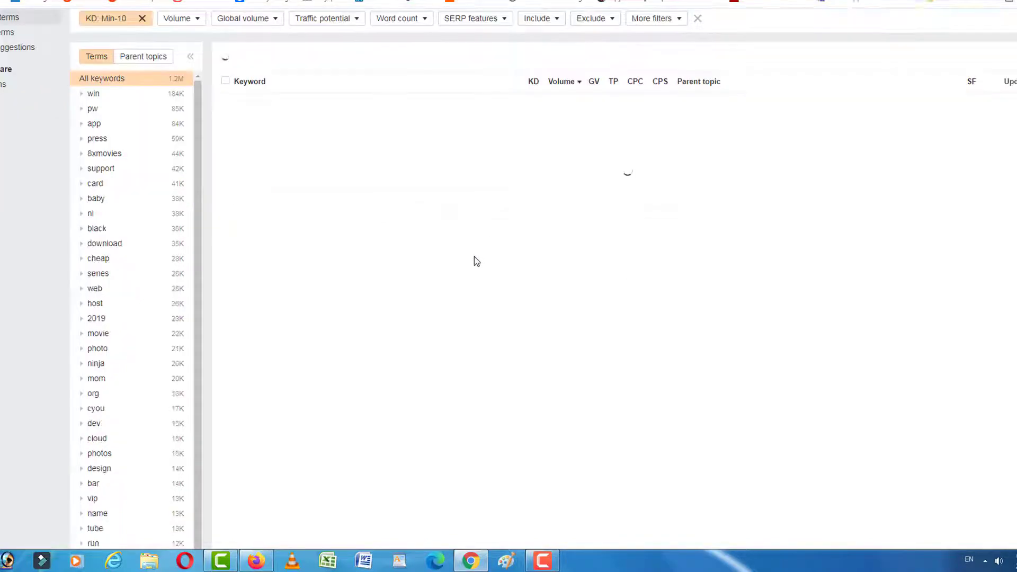
scroll(475, 257, "up", 2)
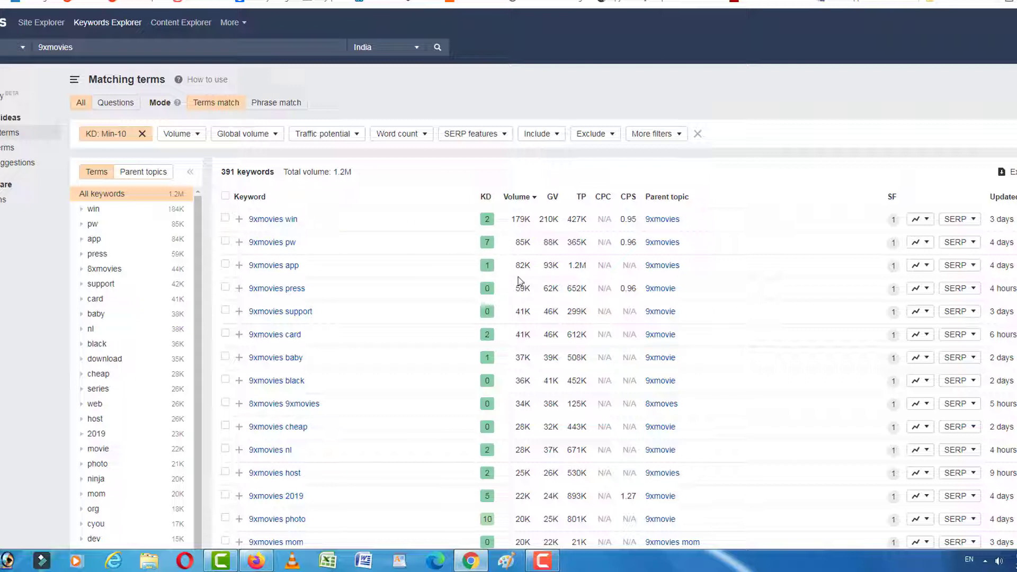
Examine the difficulty and search volume of the low-difficulty 9xmovies keywords.
scroll(526, 349, "down", 1)
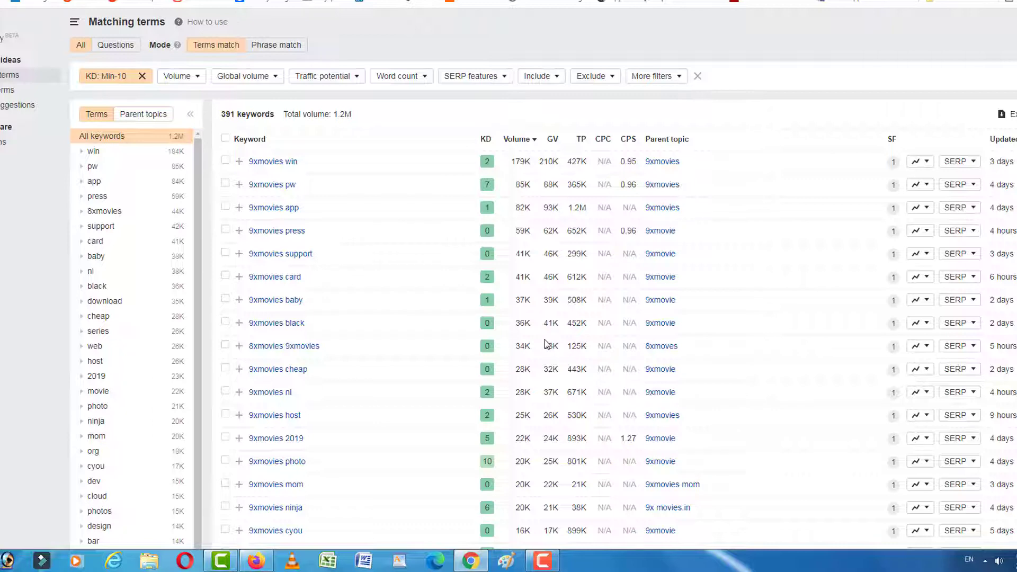
scroll(545, 345, "down", 2)
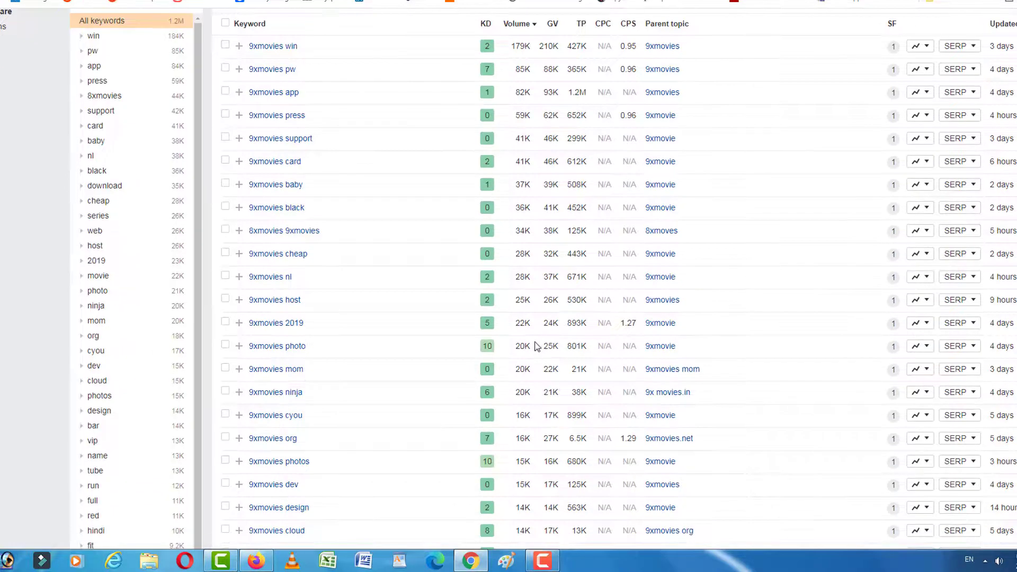
scroll(536, 348, "down", 1)
scroll(536, 350, "down", 2)
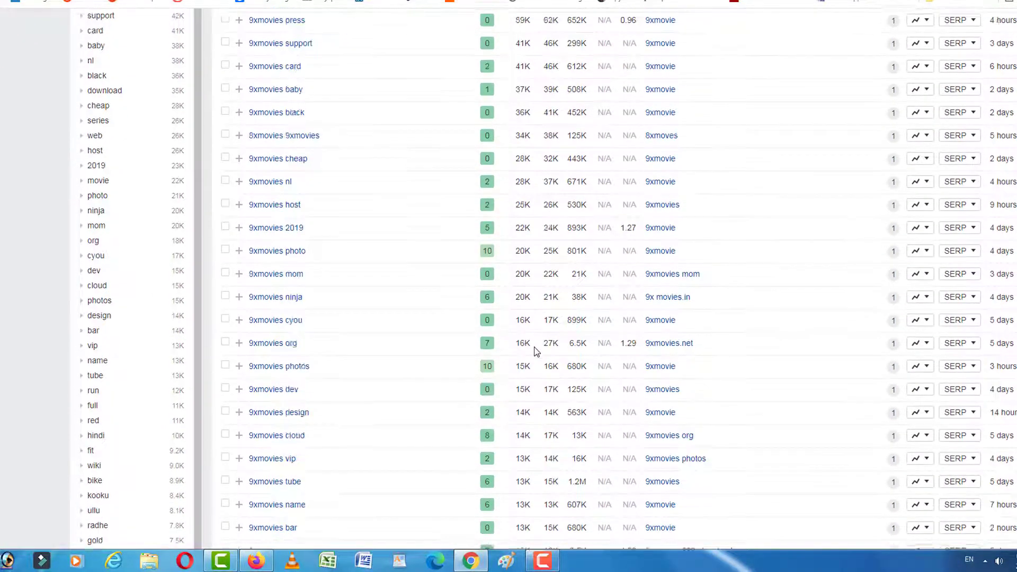
scroll(533, 349, "down", 1)
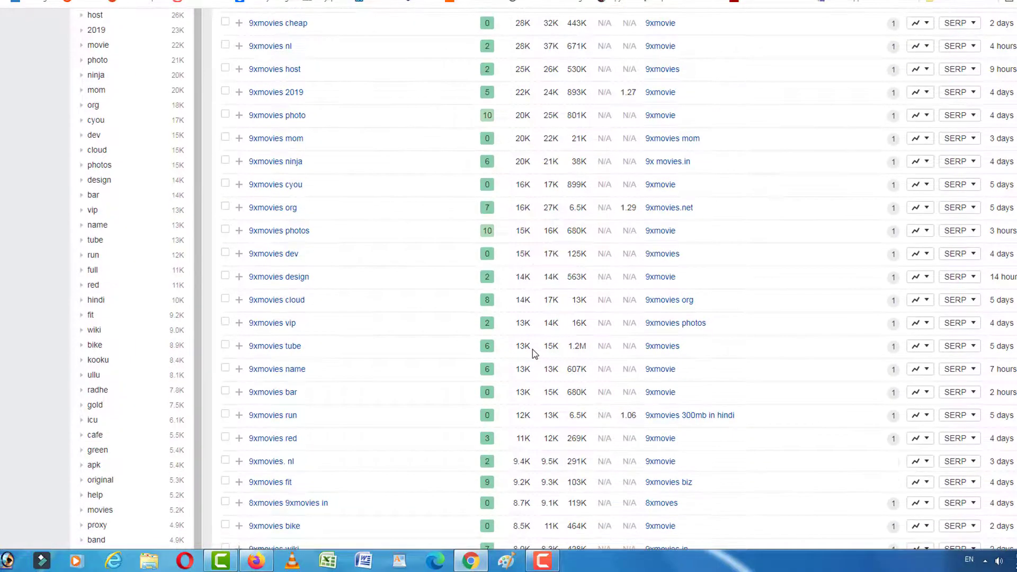
scroll(533, 350, "down", 1)
scroll(531, 350, "down", 3)
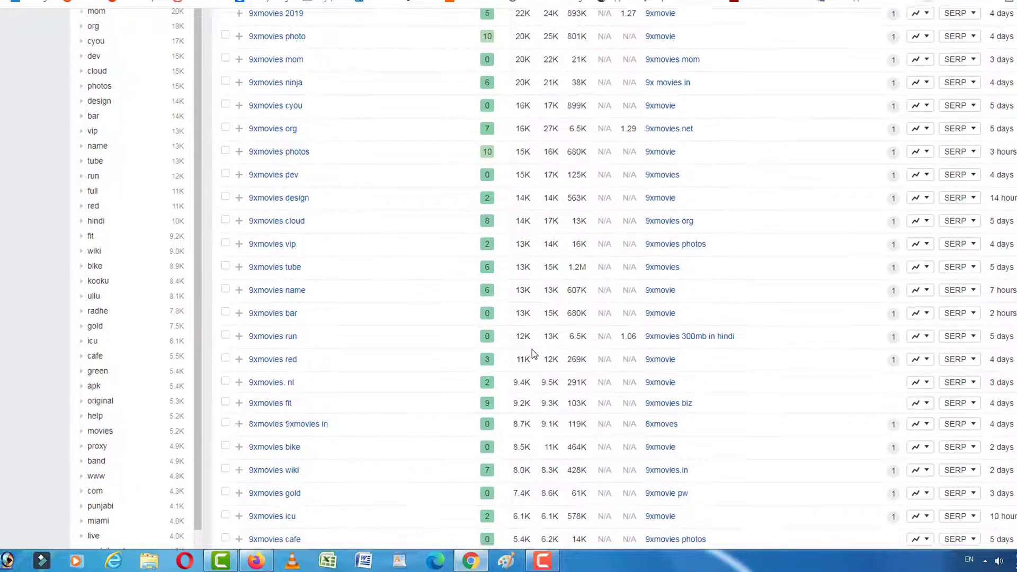
scroll(532, 349, "down", 2)
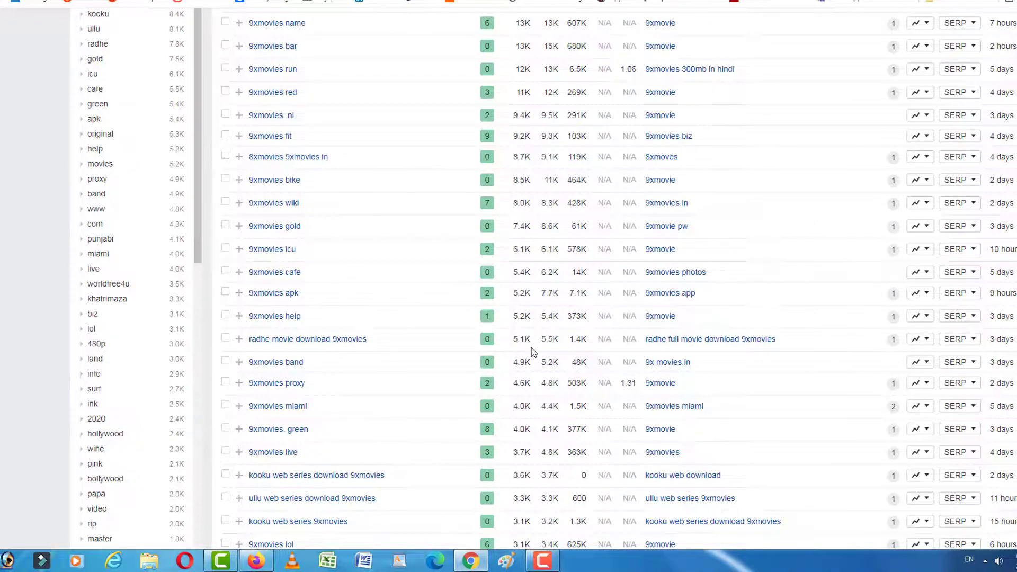
scroll(532, 348, "down", 2)
scroll(531, 348, "up", 2)
scroll(531, 352, "up", 15)
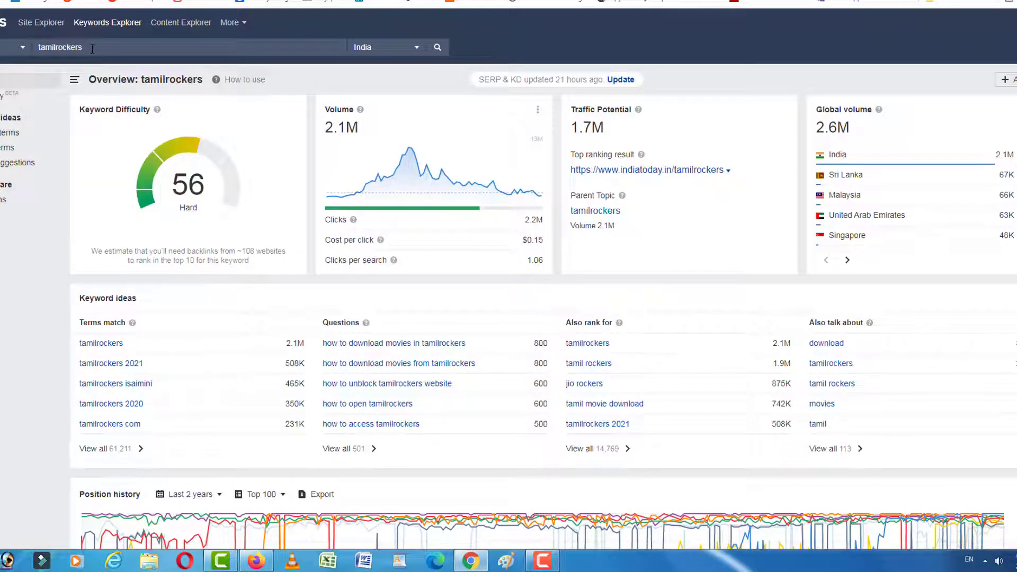
Open the full list of matching terms for the keyword tamilrockers and look over their difficulty scores.
left_click_drag(93, 49, 40, 46)
left_click_drag(105, 48, 29, 51)
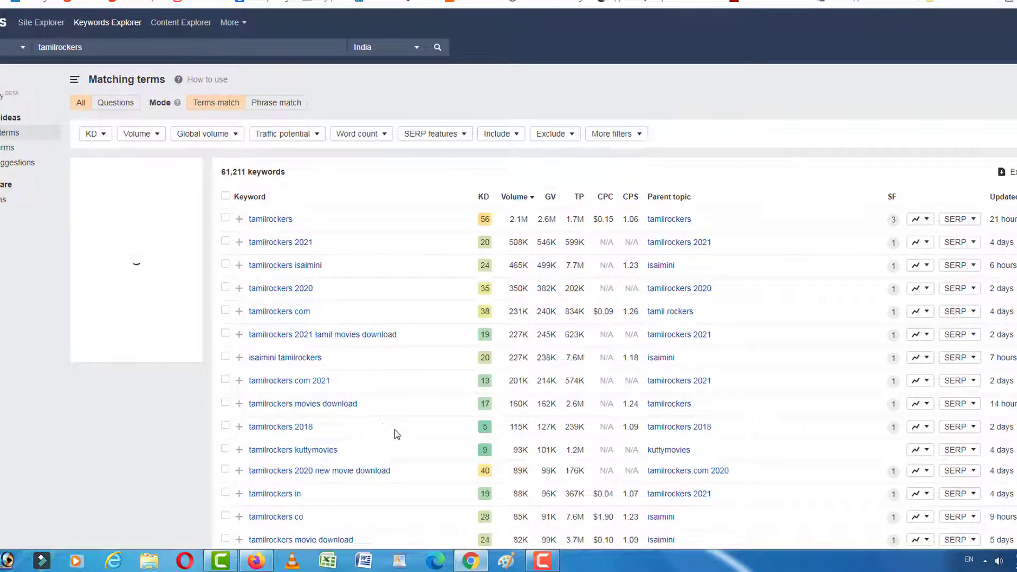
scroll(382, 422, "down", 1)
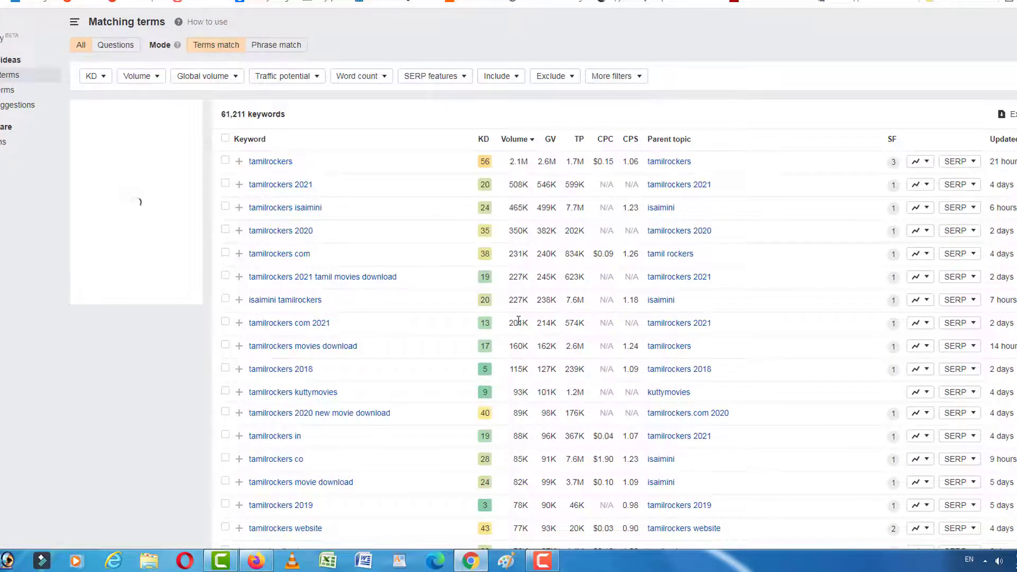
scroll(522, 371, "down", 1)
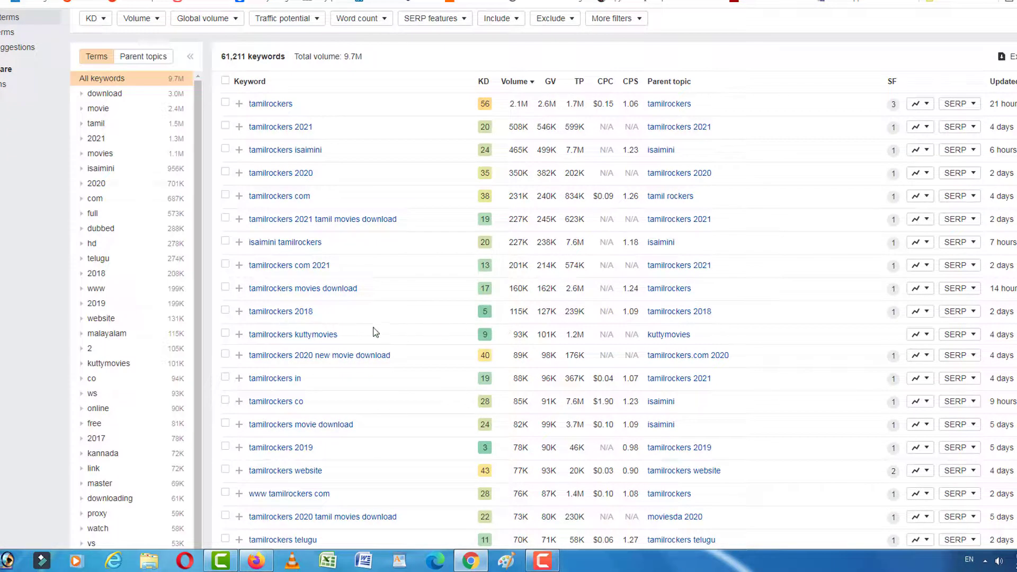
scroll(512, 343, "down", 2)
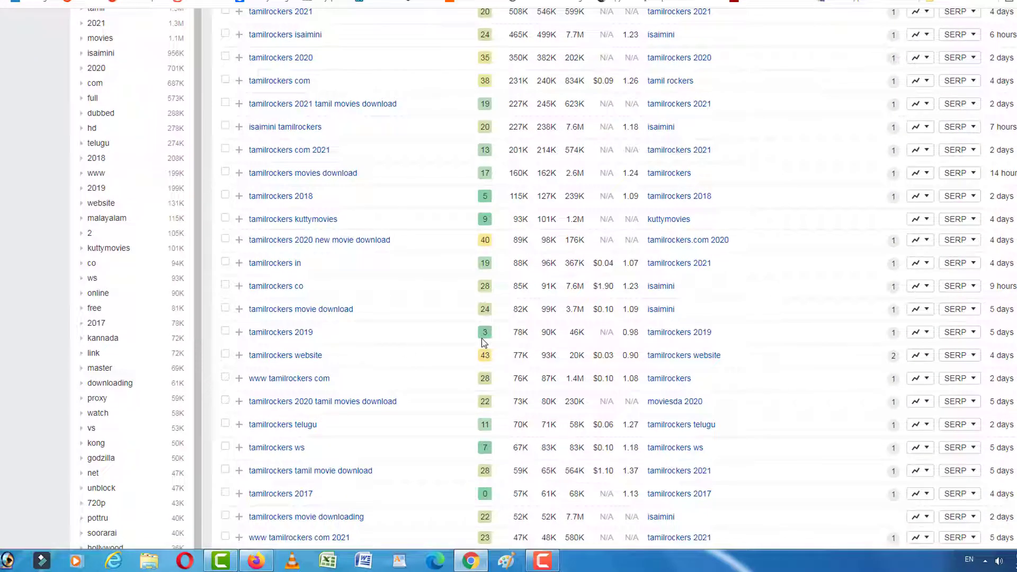
scroll(532, 339, "down", 1)
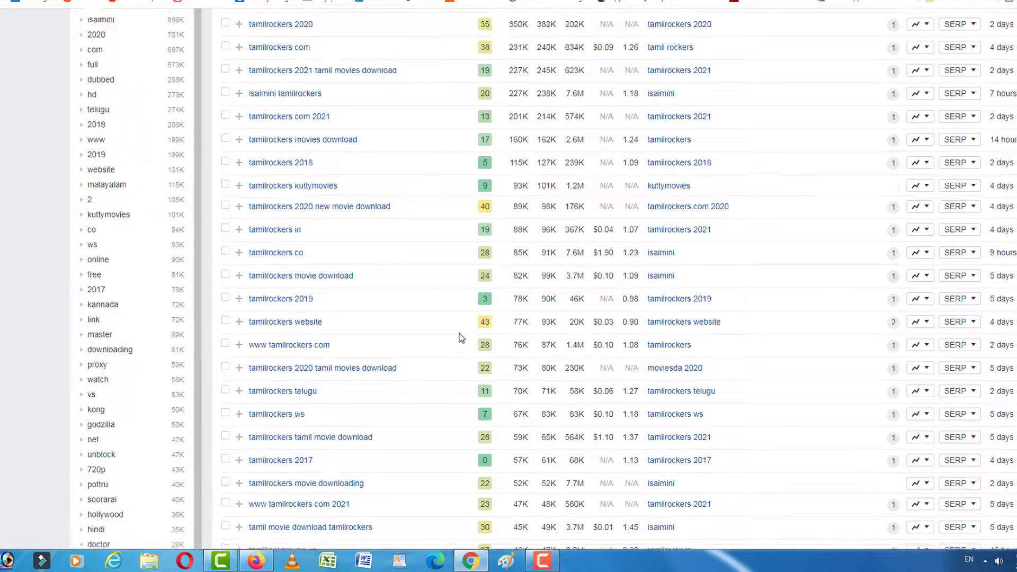
Filter the tamilrockers matching terms to a maximum keyword difficulty of 10.
scroll(461, 337, "up", 5)
left_click(101, 135)
left_click(160, 157)
type("10")
left_click(149, 180)
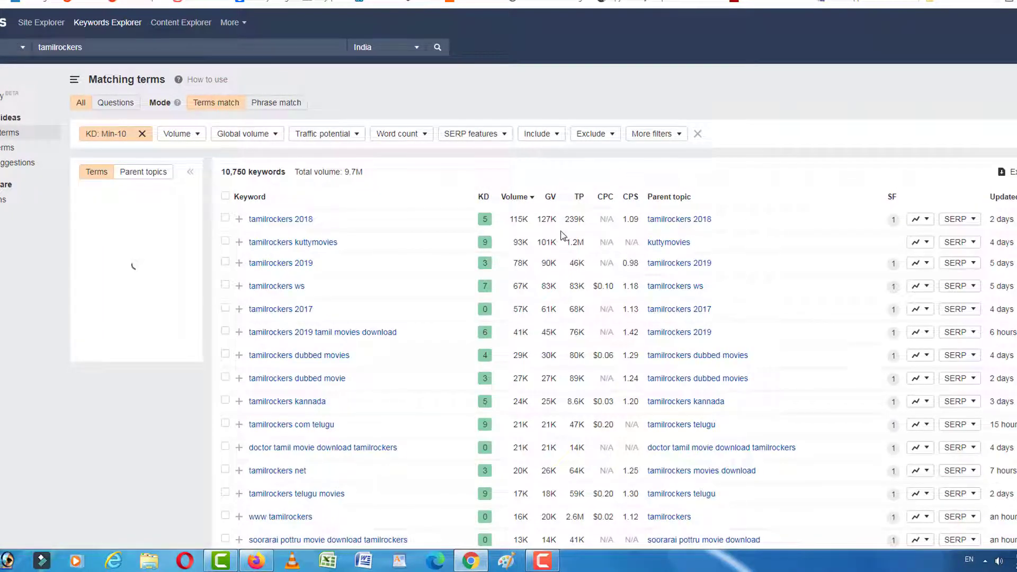
Examine the search volumes and difficulty of the filtered tamilrockers keywords.
scroll(562, 236, "down", 1)
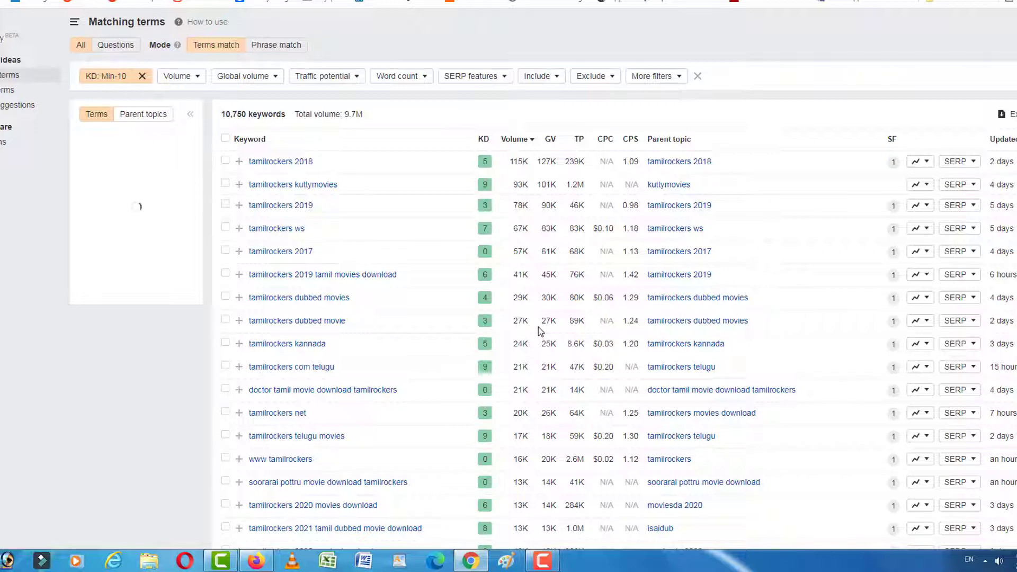
scroll(538, 326, "down", 1)
scroll(539, 331, "down", 2)
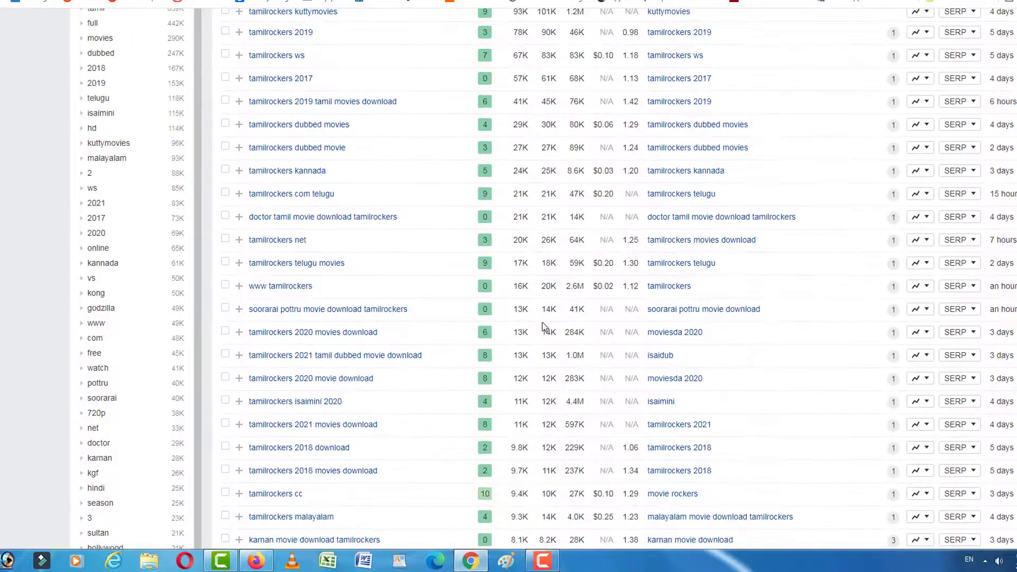
scroll(526, 322, "down", 1)
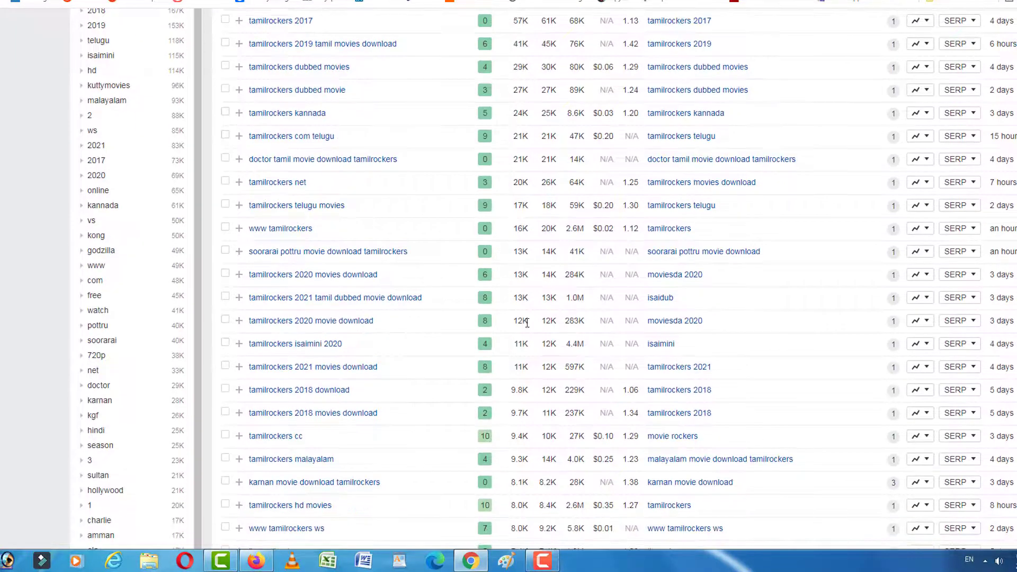
scroll(527, 322, "down", 1)
scroll(528, 324, "down", 1)
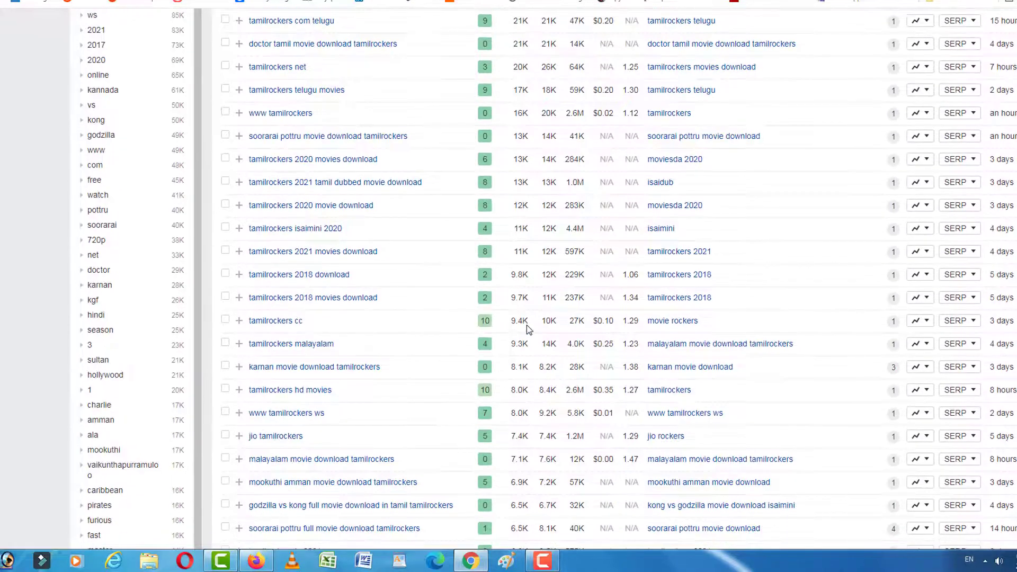
scroll(527, 325, "down", 2)
scroll(527, 325, "down", 1)
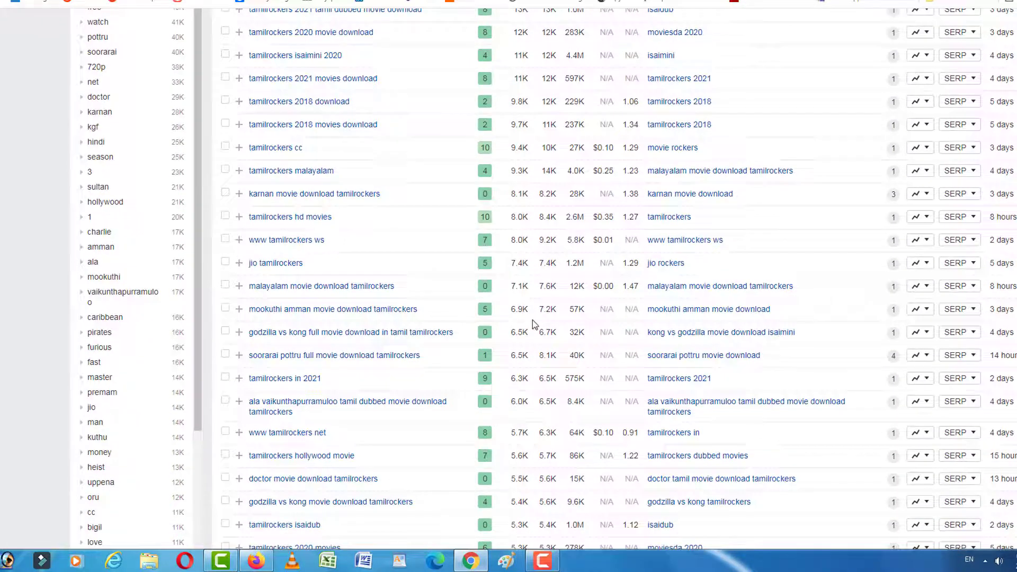
scroll(532, 323, "down", 1)
scroll(532, 331, "up", 15)
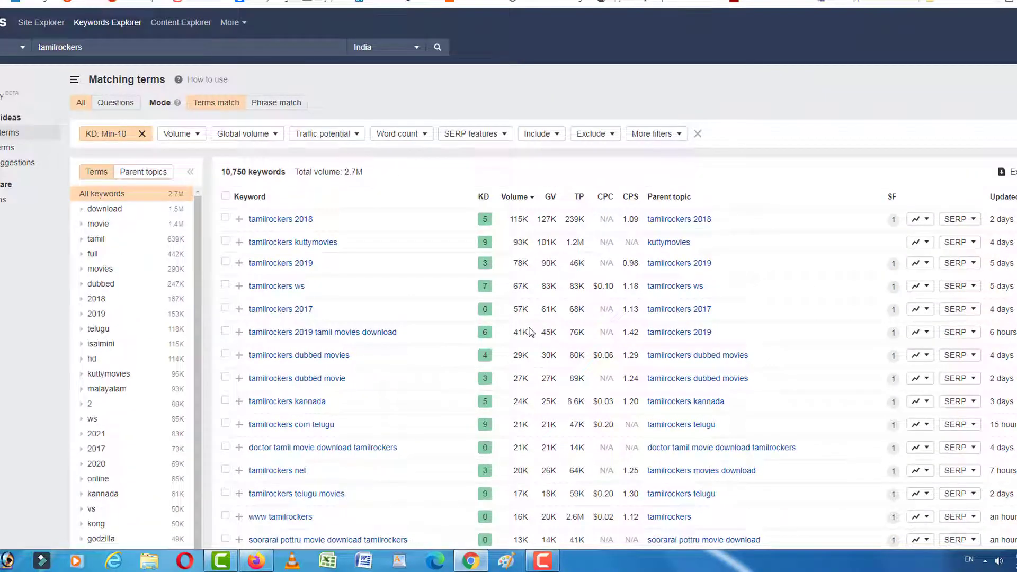
scroll(532, 315, "down", 3)
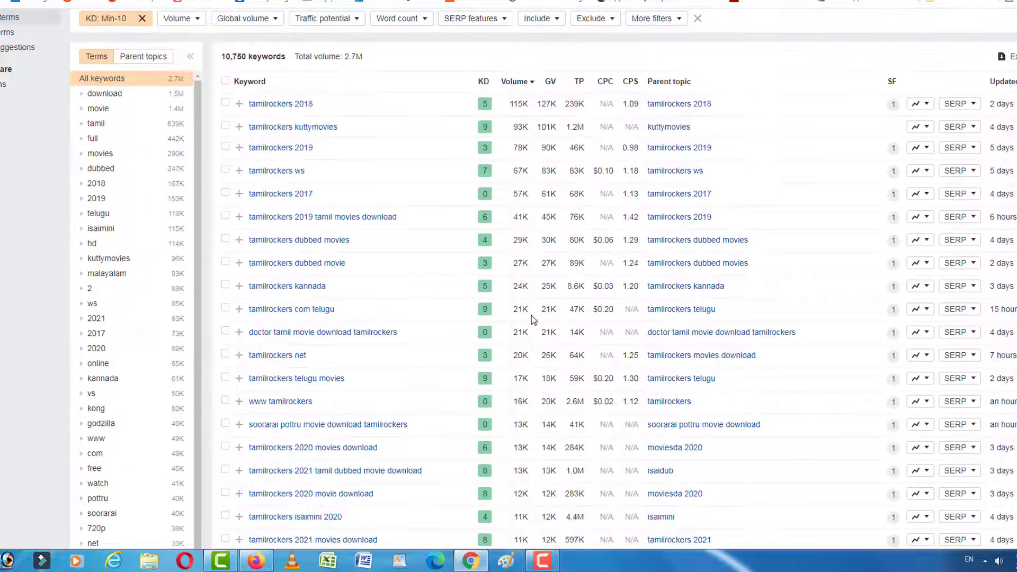
Look further down the filtered tamilrockers list for more low-difficulty keywords and compare their search volumes.
scroll(531, 321, "down", 5)
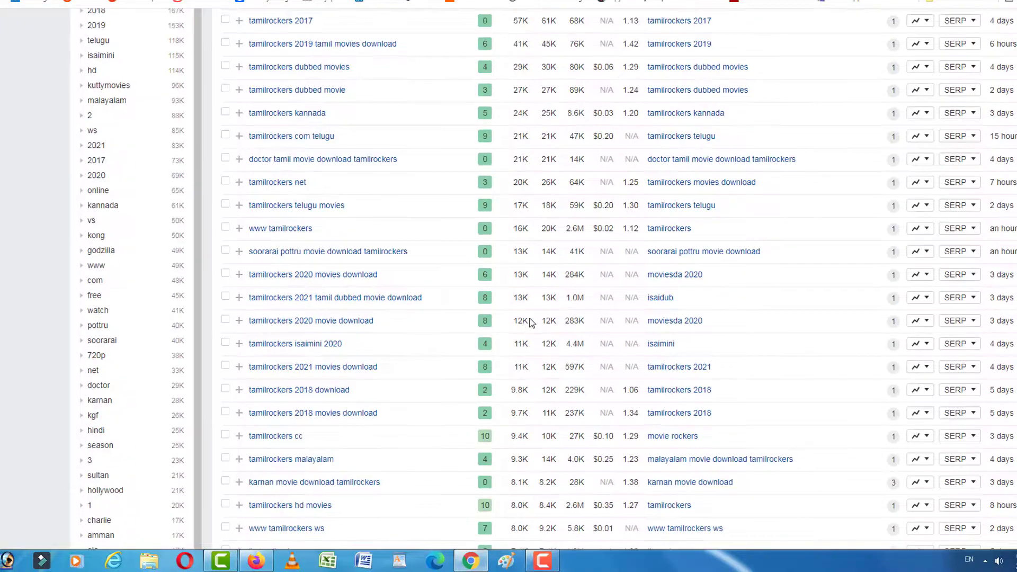
scroll(530, 321, "down", 2)
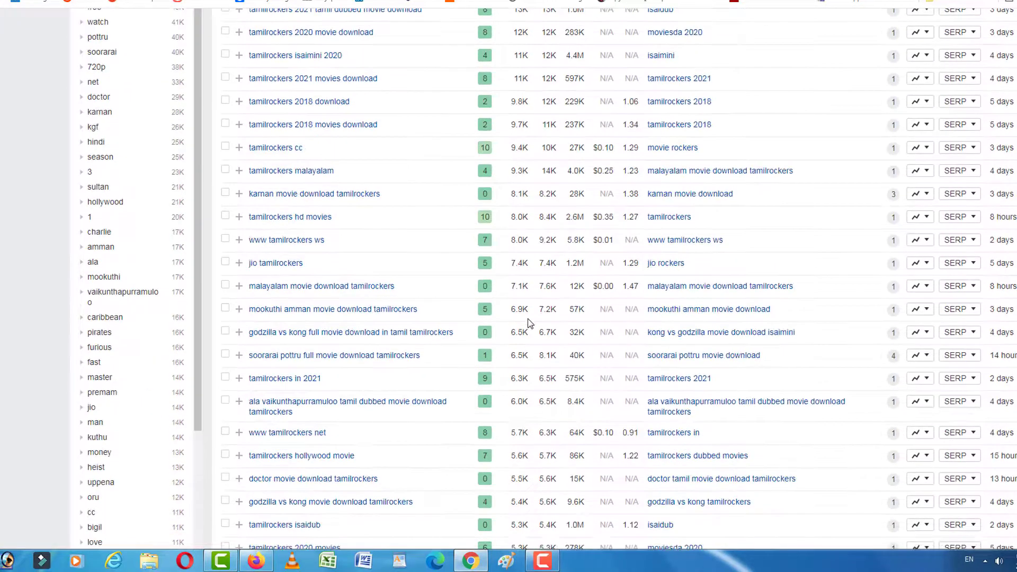
scroll(528, 321, "up", 10)
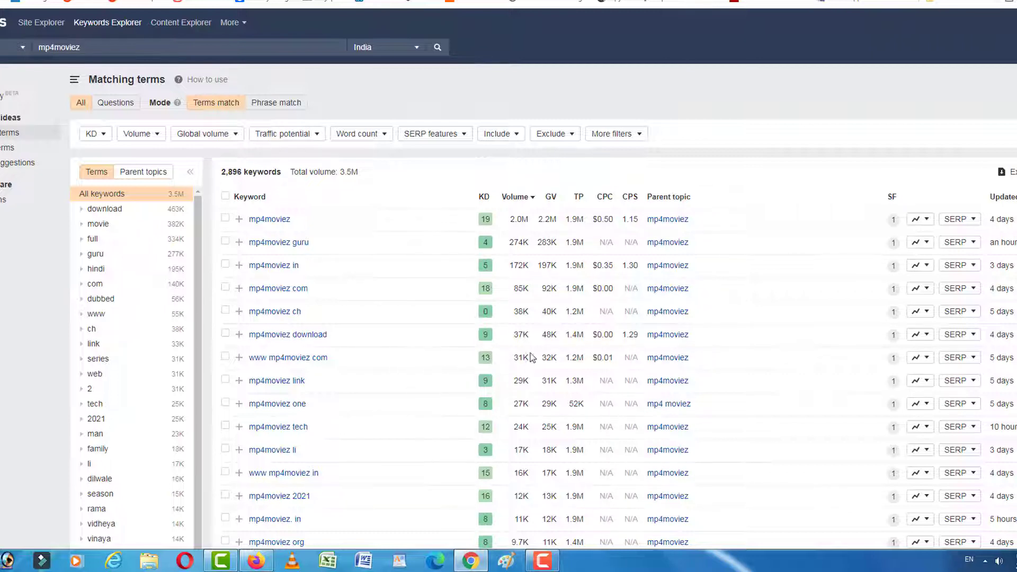
Examine the highest-volume matching terms for mp4moviez, highlighting the search volume of the keyword "mp4moviez in".
scroll(546, 349, "down", 1)
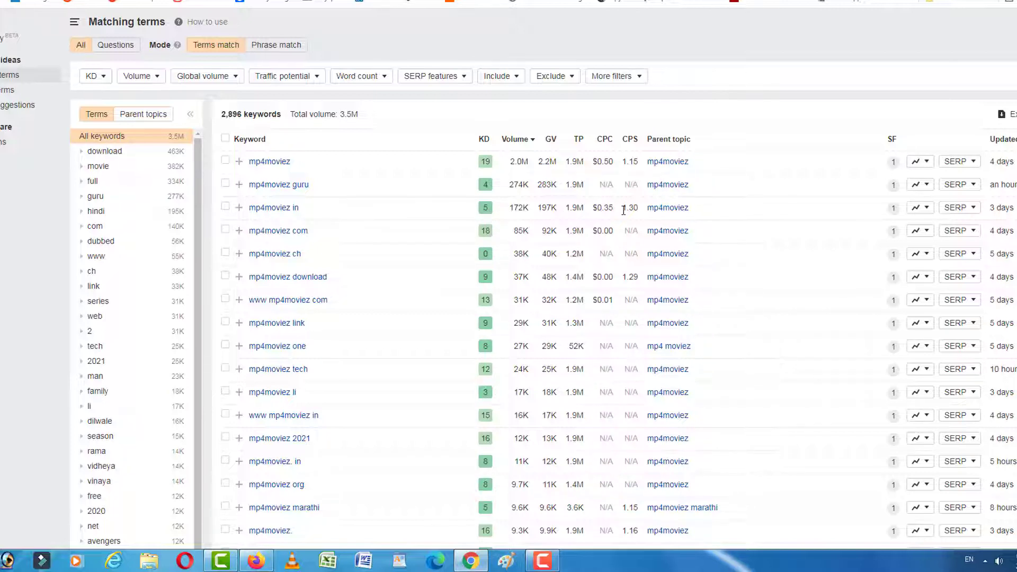
left_click_drag(510, 211, 532, 212)
scroll(508, 286, "down", 2)
scroll(517, 288, "down", 1)
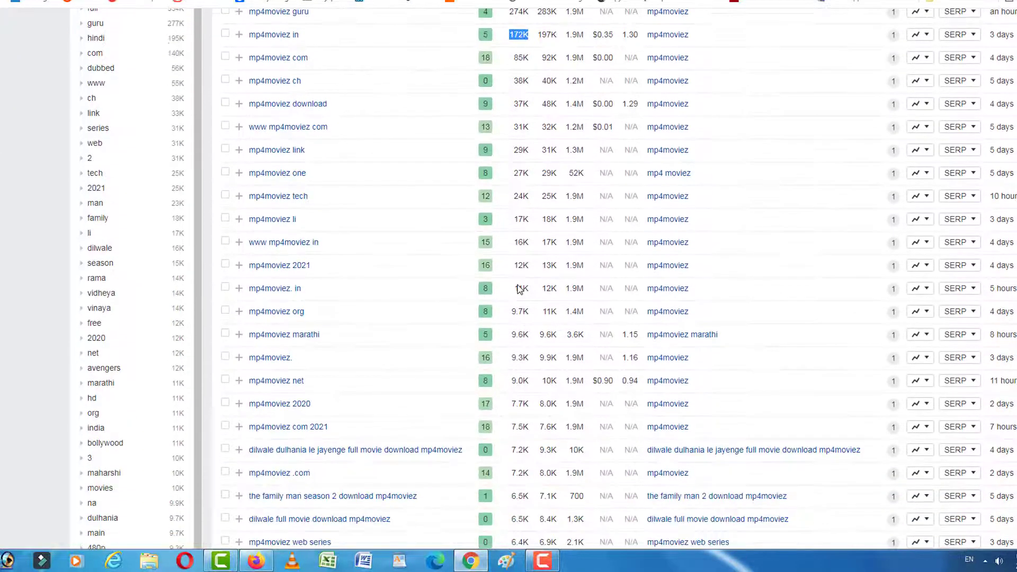
Review the difficulty and volume of the mp4moviez keywords further down the list, including the movie-title download terms.
scroll(525, 352, "down", 2)
scroll(526, 353, "down", 4)
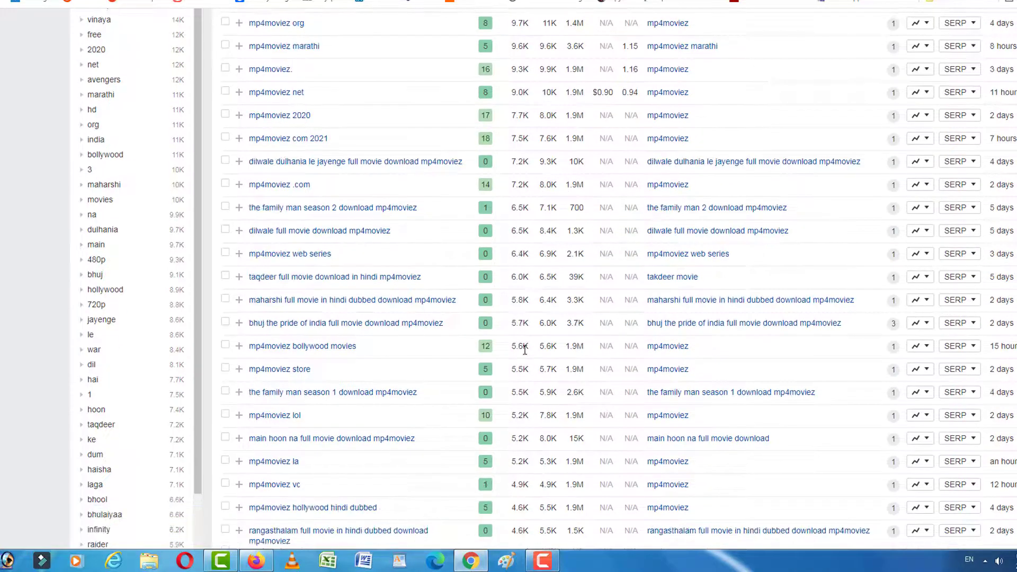
scroll(524, 350, "down", 2)
scroll(526, 354, "down", 1)
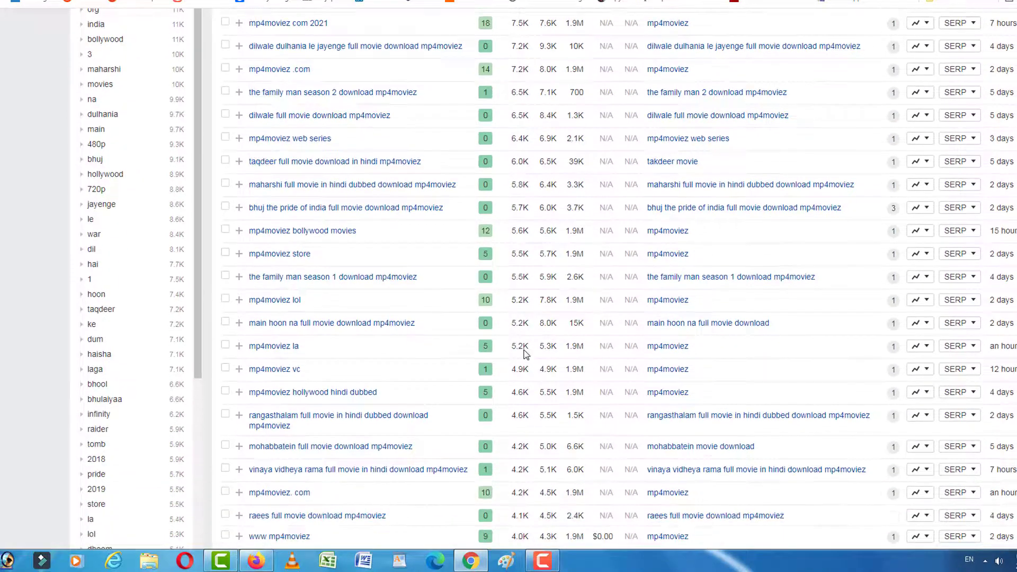
scroll(525, 353, "down", 2)
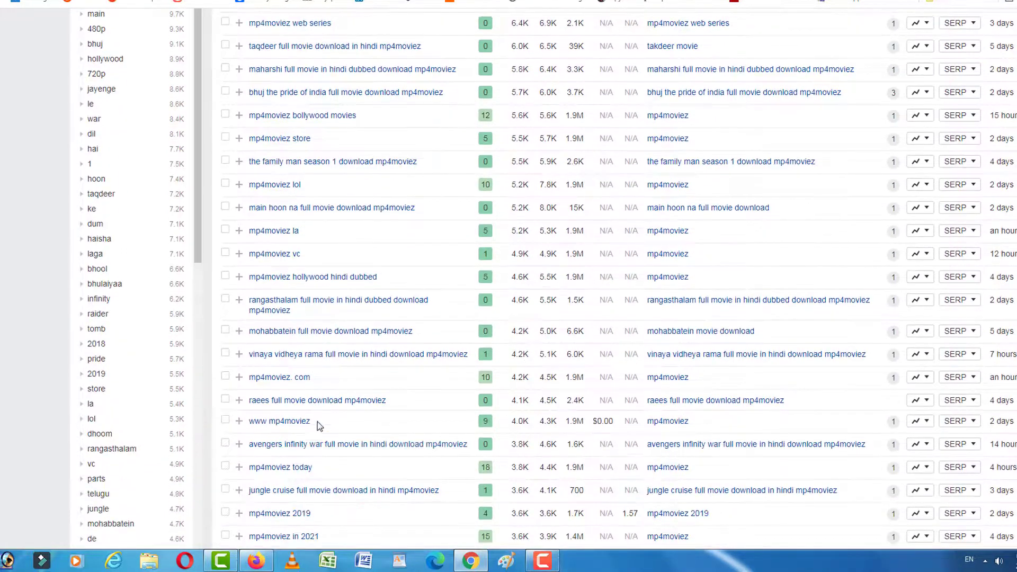
scroll(421, 339, "up", 1)
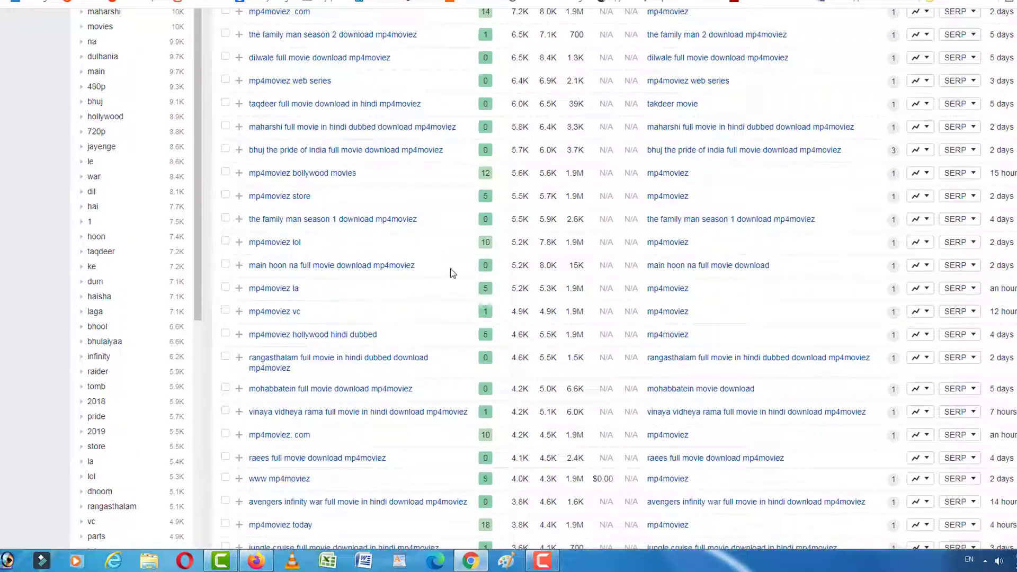
scroll(497, 308, "down", 3)
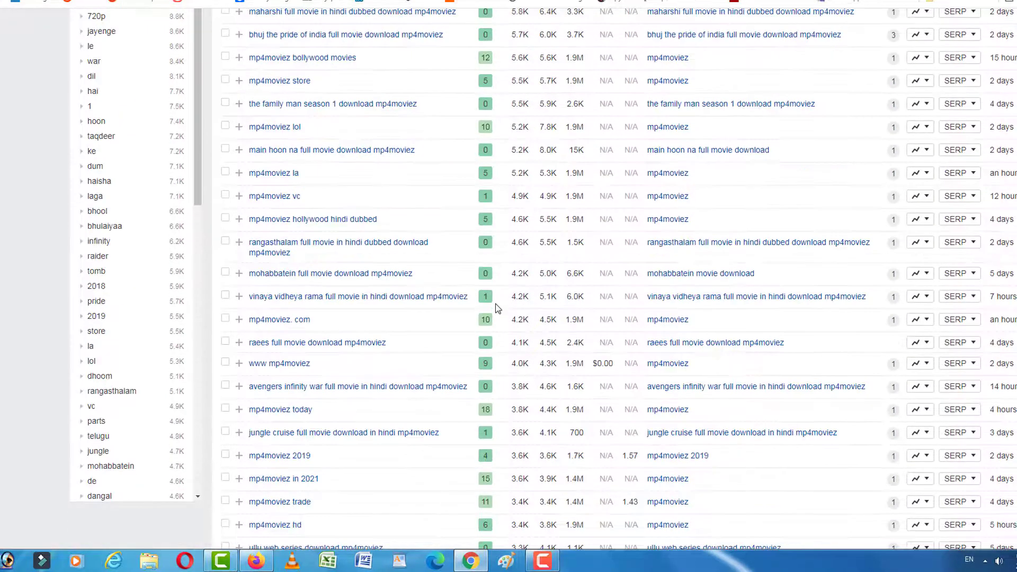
scroll(498, 310, "up", 5)
scroll(498, 311, "up", 5)
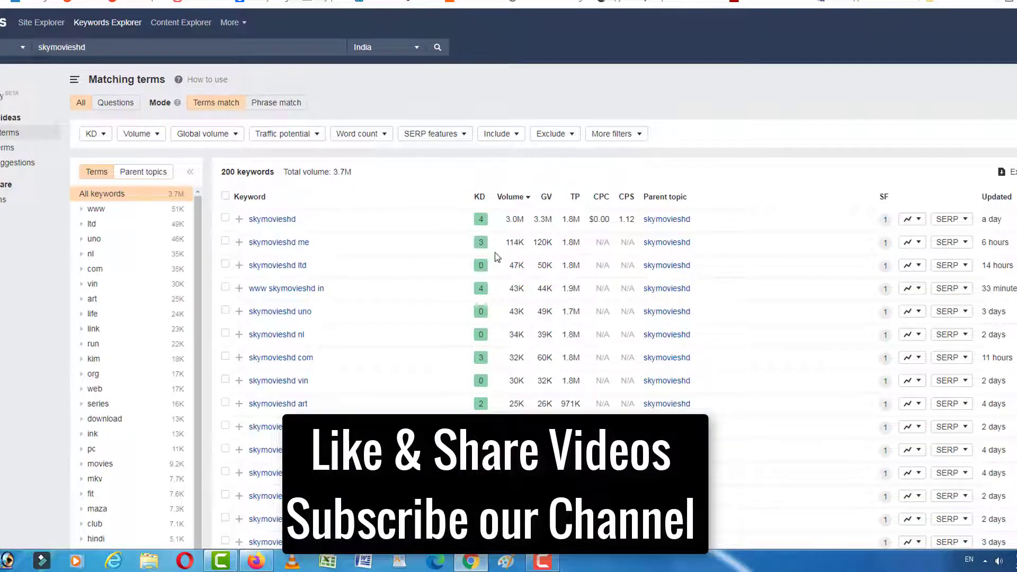
Examine the difficulty and search volume of the skymovieshd matching terms, and dismiss the Windows color scheme prompt without changing the scheme.
scroll(498, 321, "down", 5)
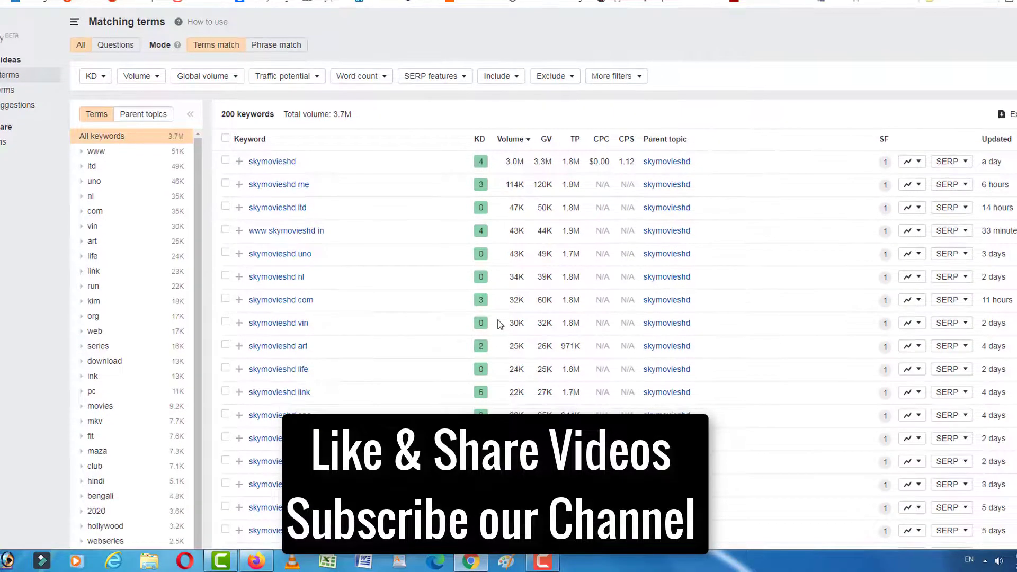
scroll(498, 329, "down", 3)
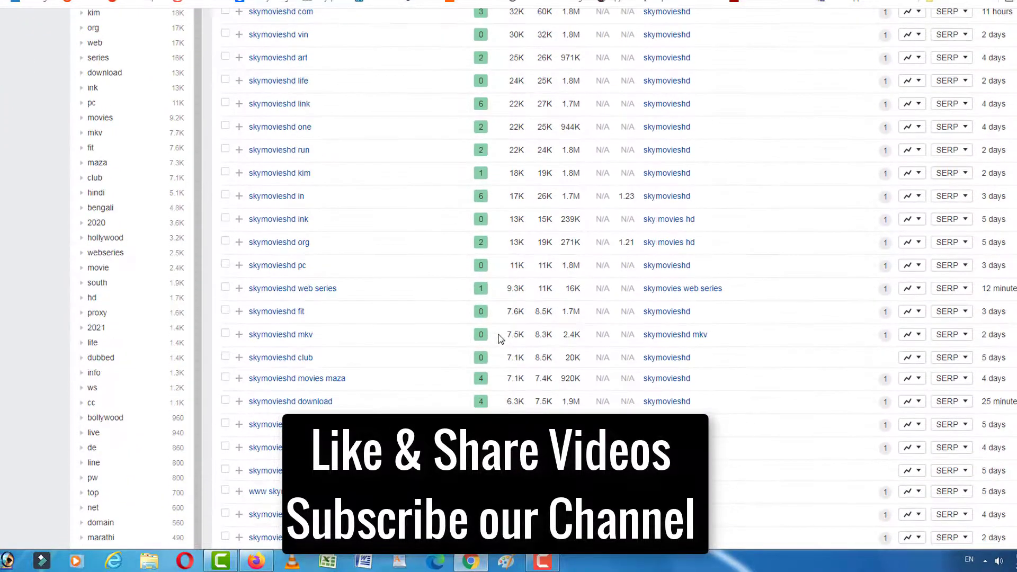
scroll(498, 334, "down", 1)
scroll(498, 335, "up", 8)
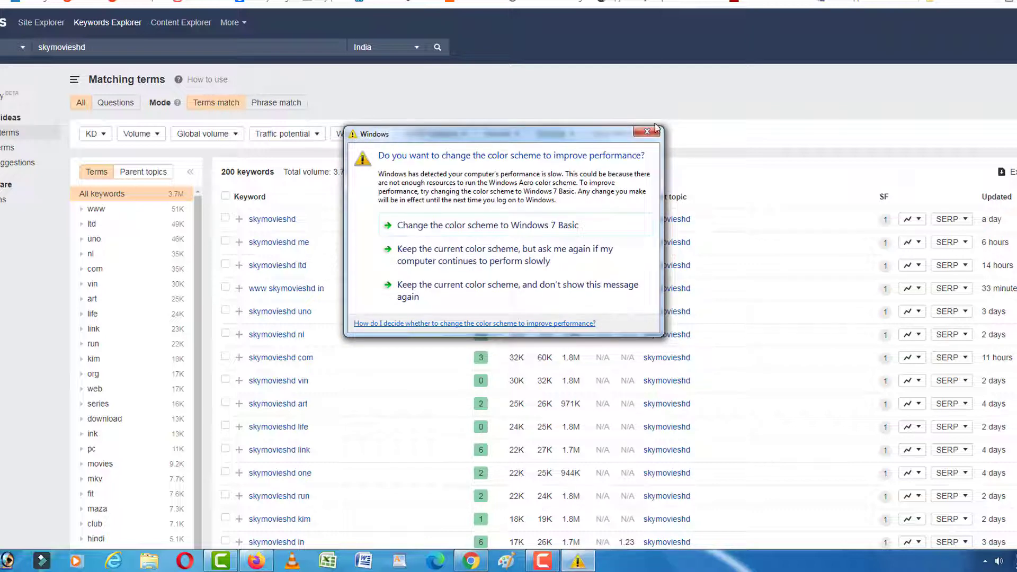
left_click(649, 132)
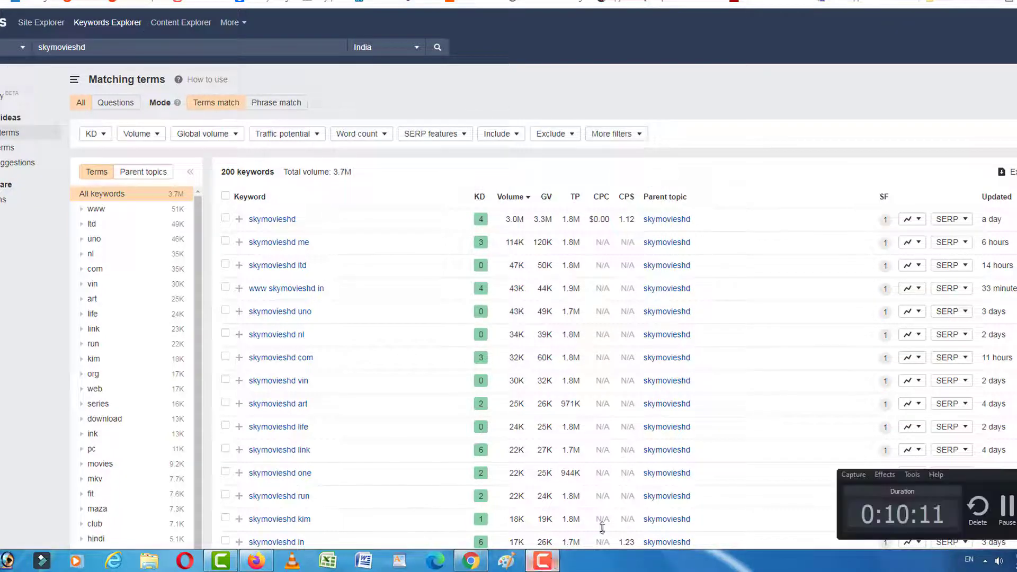